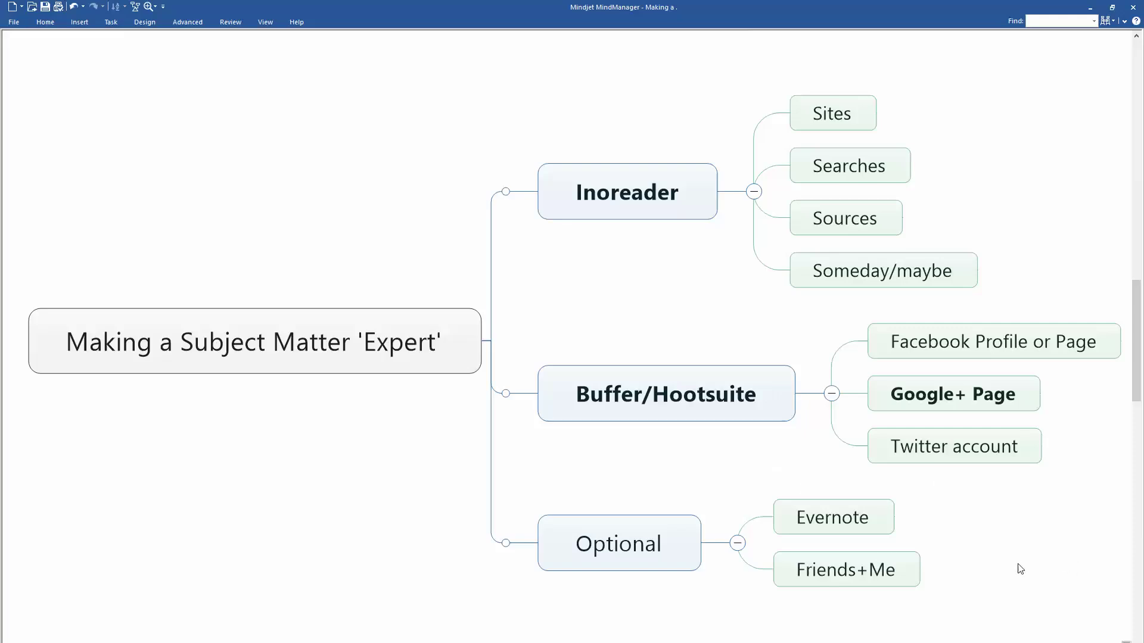
- Select the Inoreader branch of the subject-matter-expert mind map and bring up the window switcher
left_click(689, 210)
key("alt+Tab")
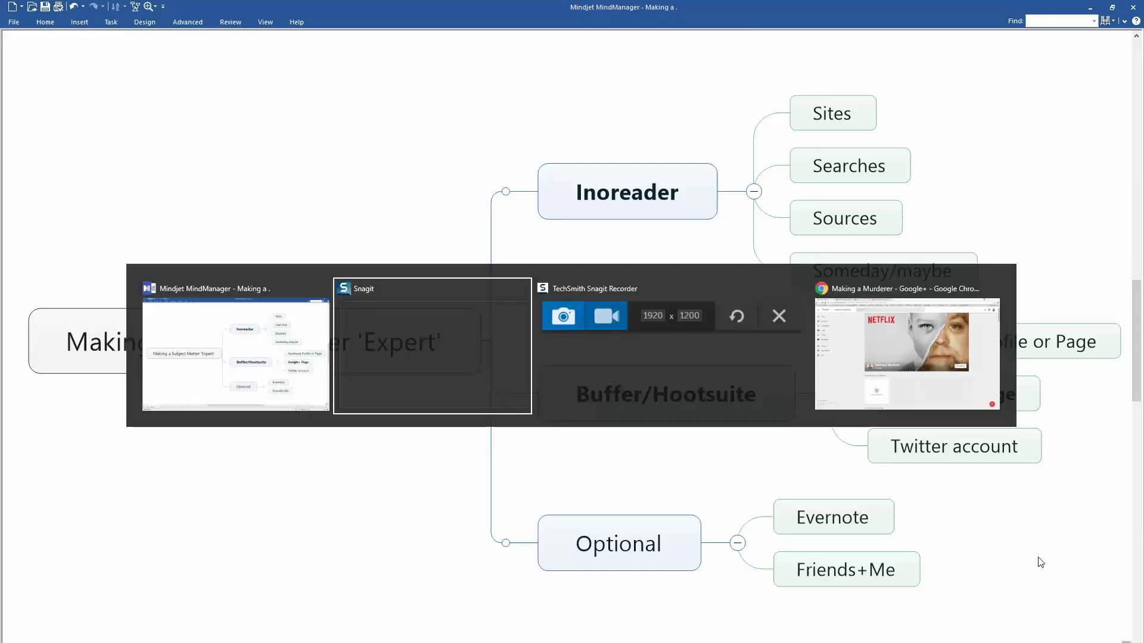
- Bring the Google+ Making a Murderer page forward, then go to Inoreader's !MAM folder
key("alt+Tab")
key("alt+Tab")
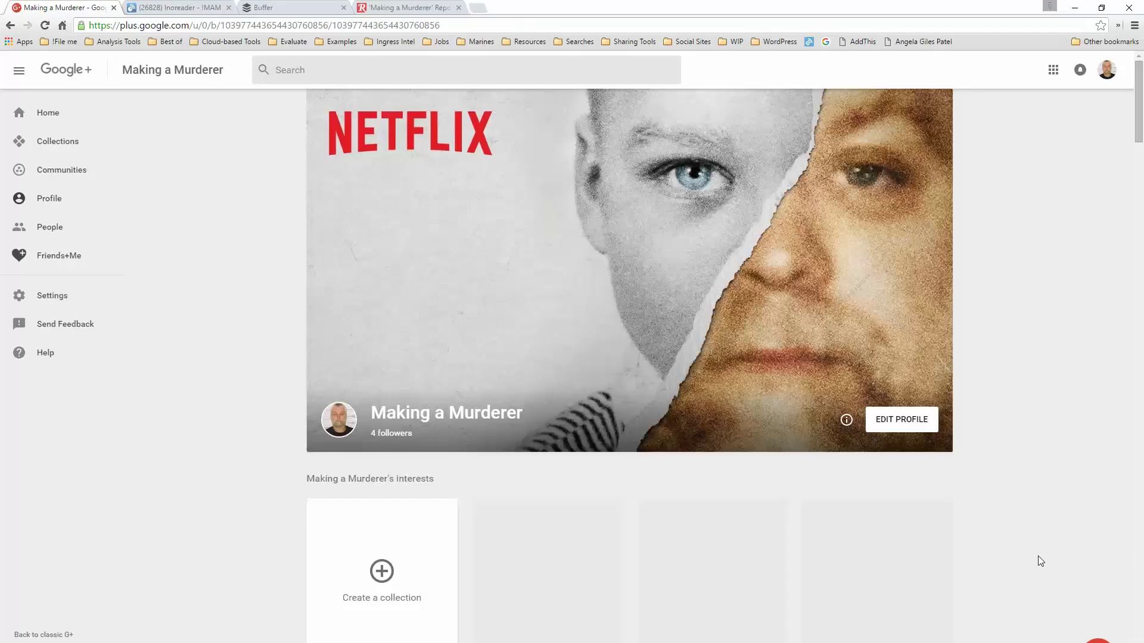
left_click(179, 8)
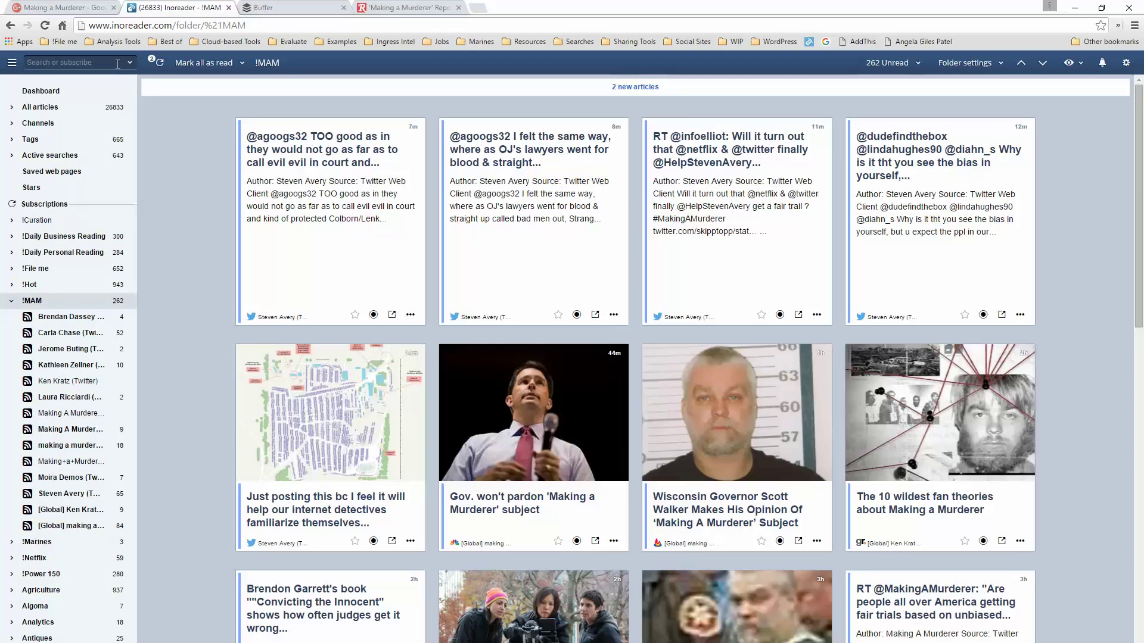
- Search Inoreader for 'making a murderer', then return to the !MAM folder's articles
left_click(117, 64)
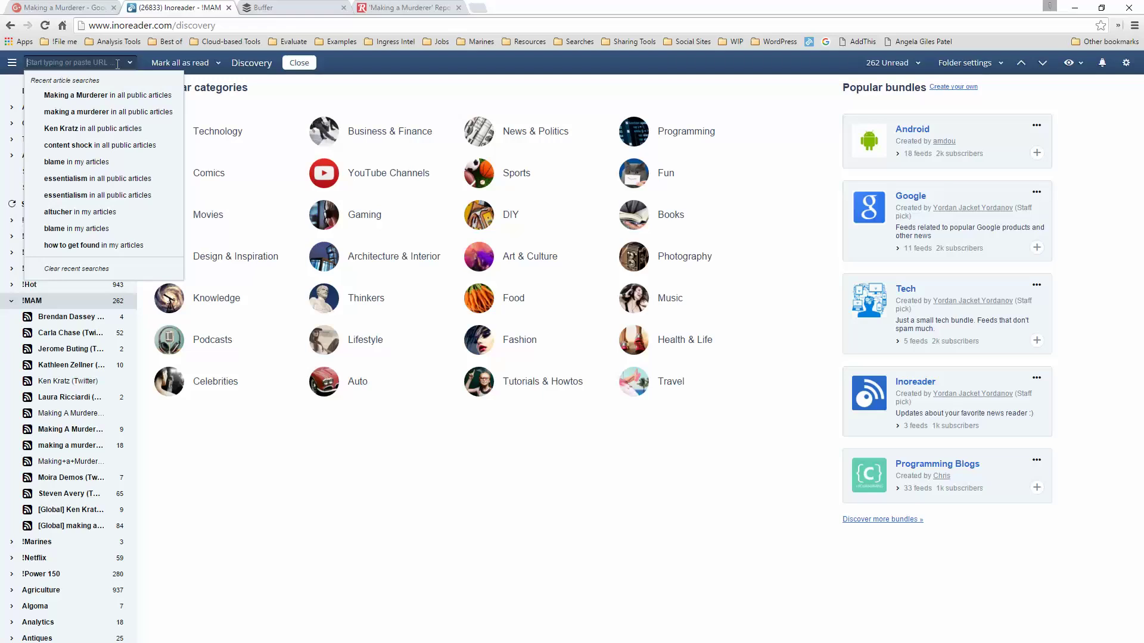
type("ma")
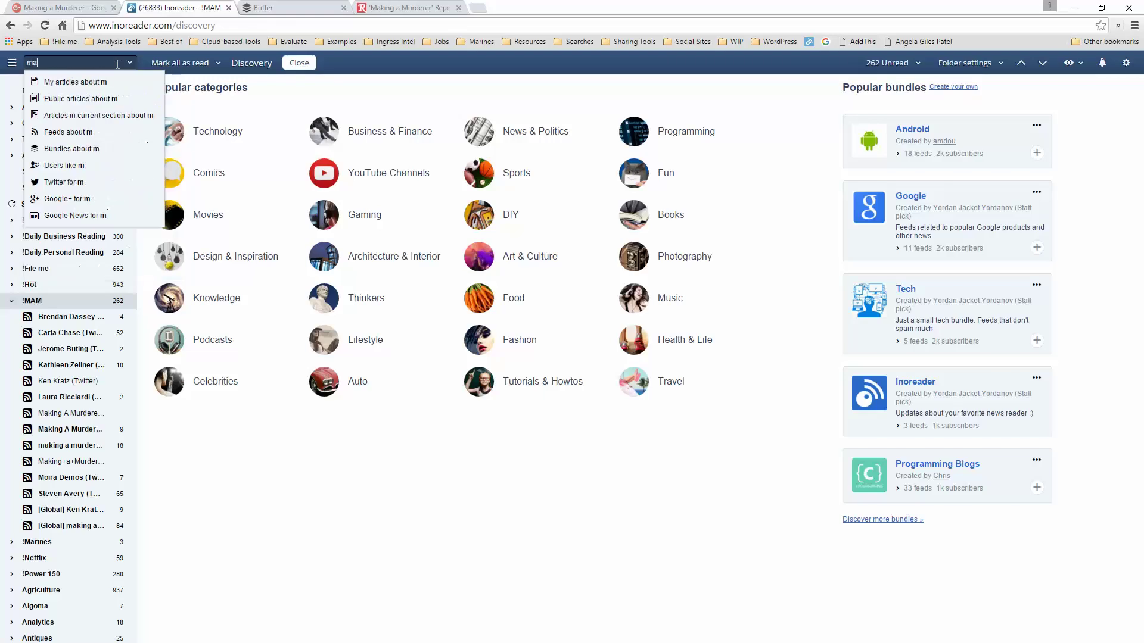
type("king")
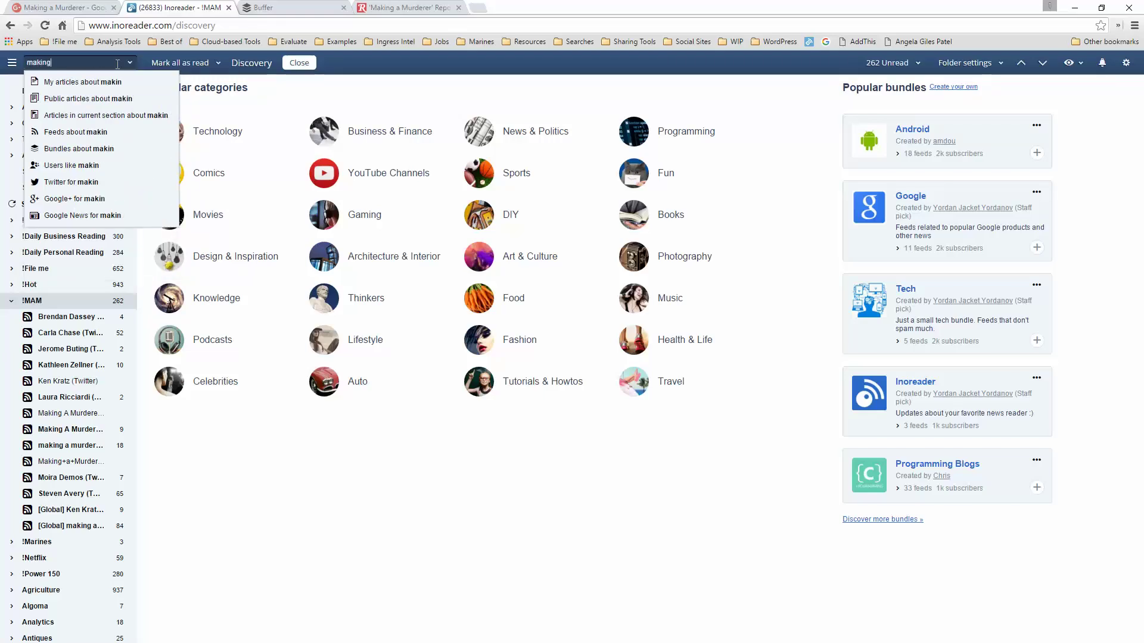
type(" a murder")
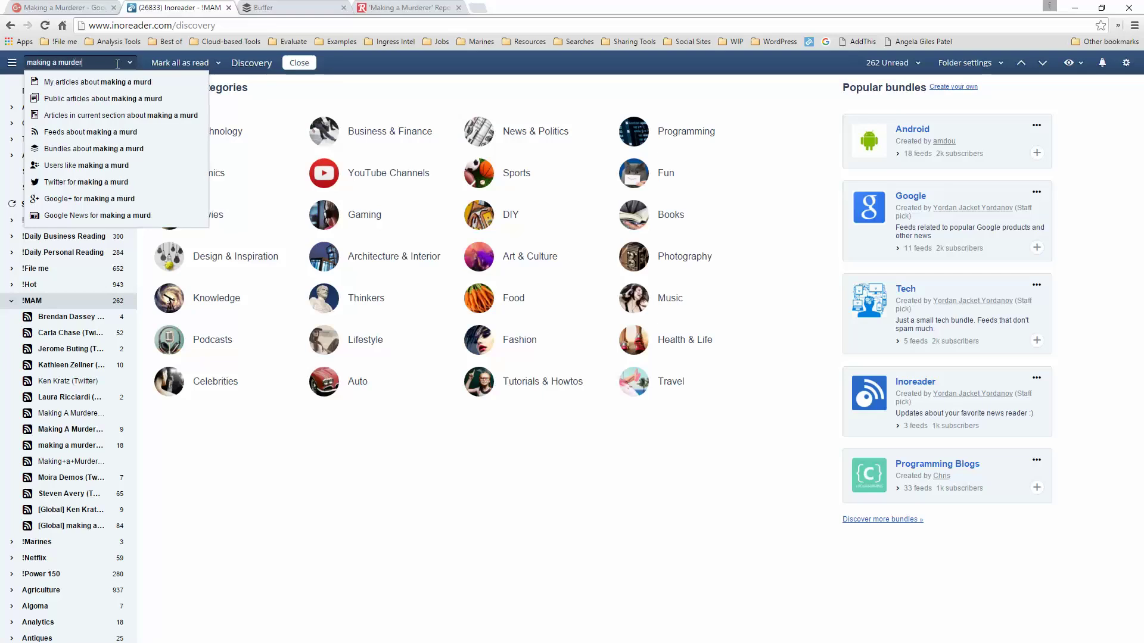
type("er")
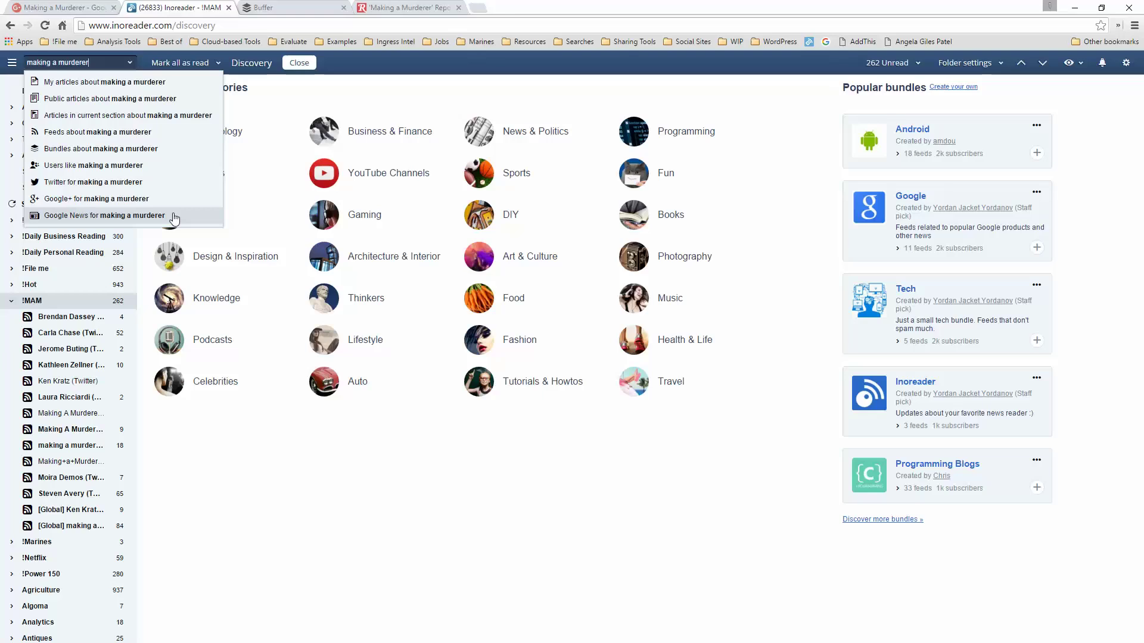
left_click(82, 300)
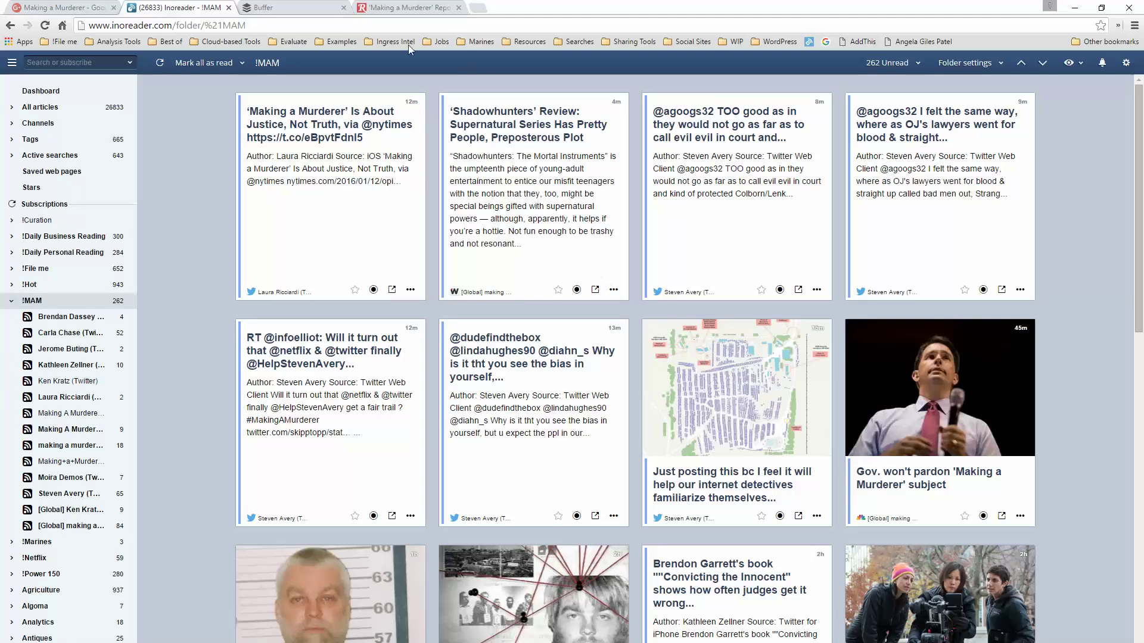
left_click(289, 7)
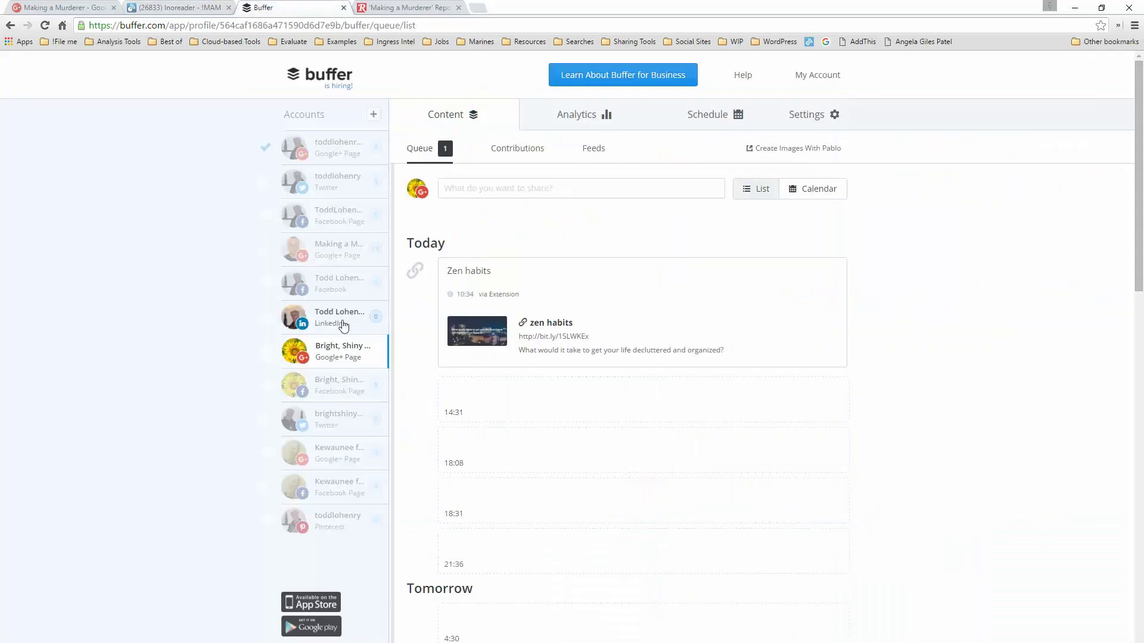
- Show the Making a Murderer Google+ Page schedule: 07:08, 14:17 and 16:59, Chicago time
left_click(325, 252)
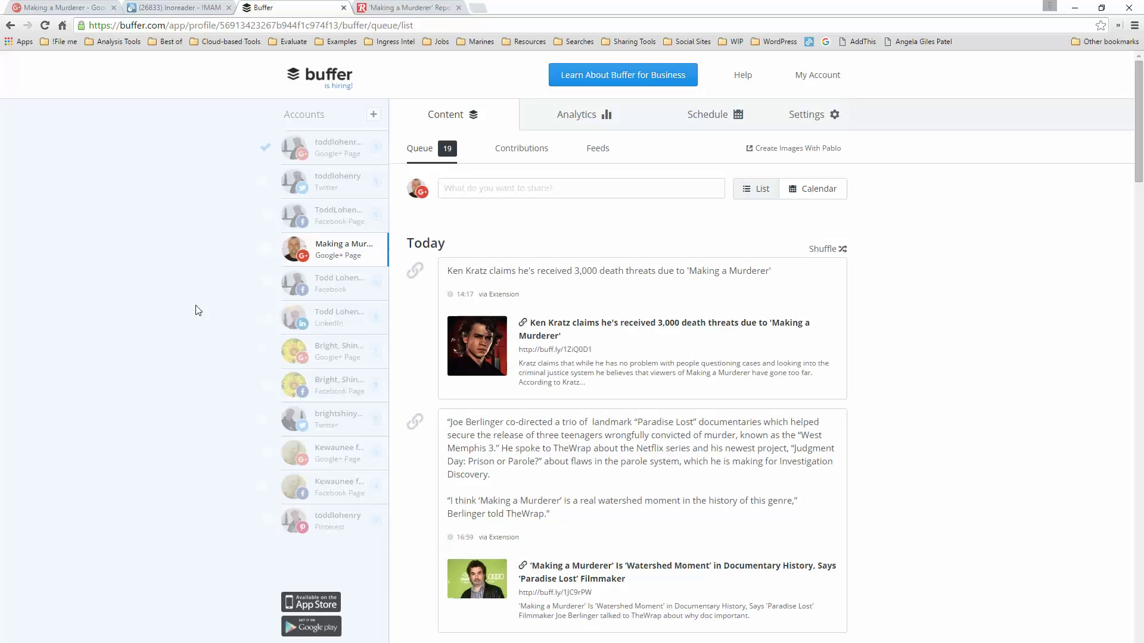
left_click(737, 125)
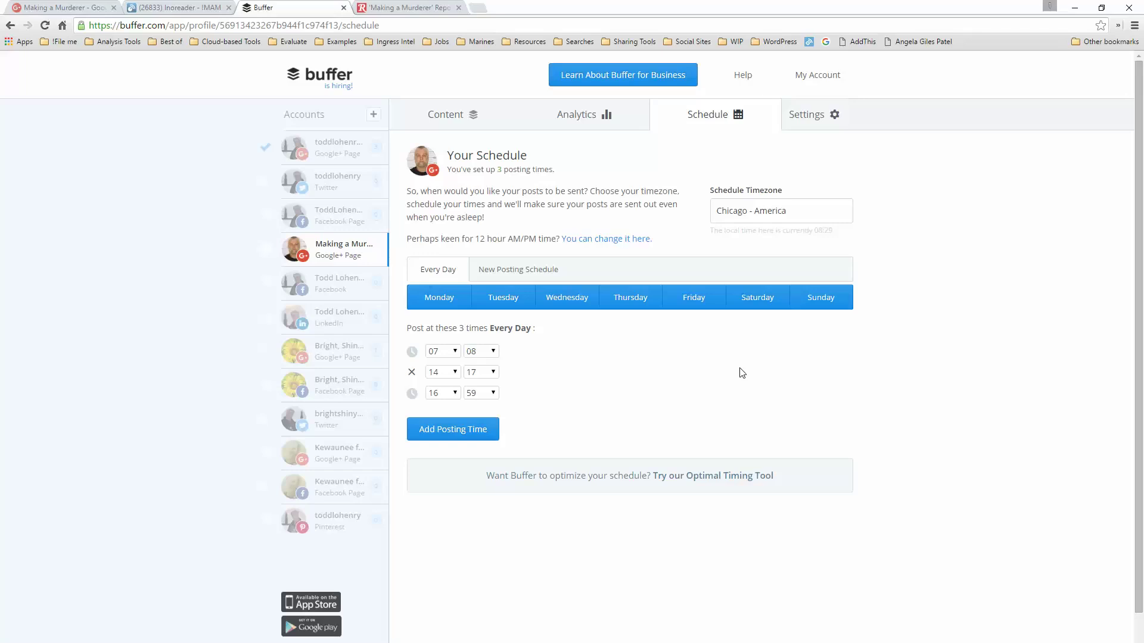
- Calculate 3 optimal daily posting times for the Making a Murderer Google+ Page
left_click(722, 483)
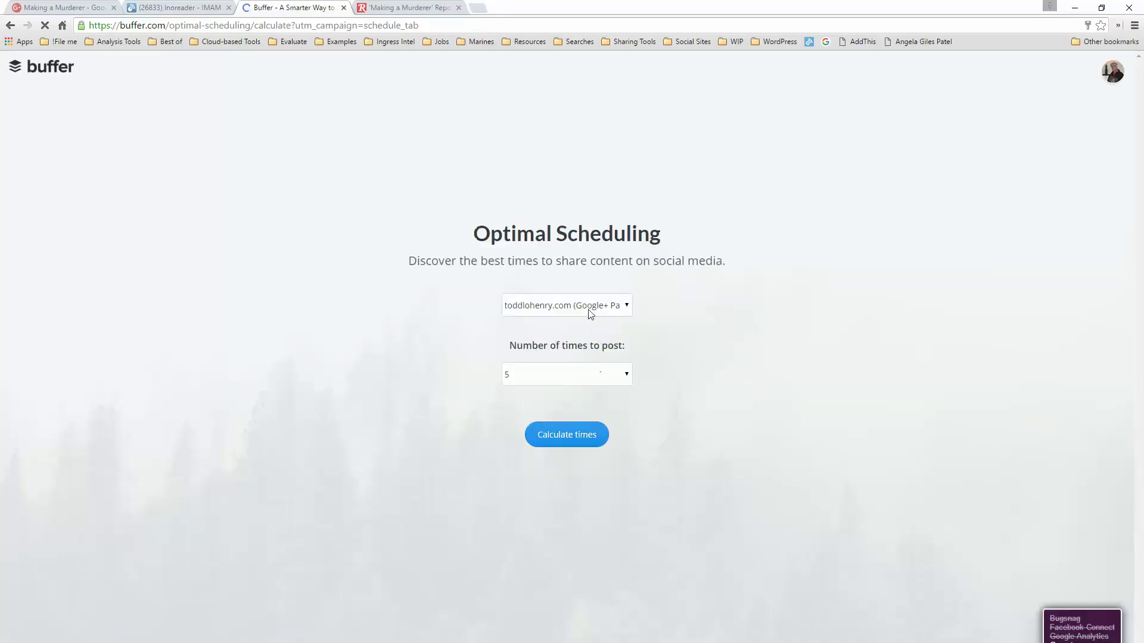
left_click(588, 310)
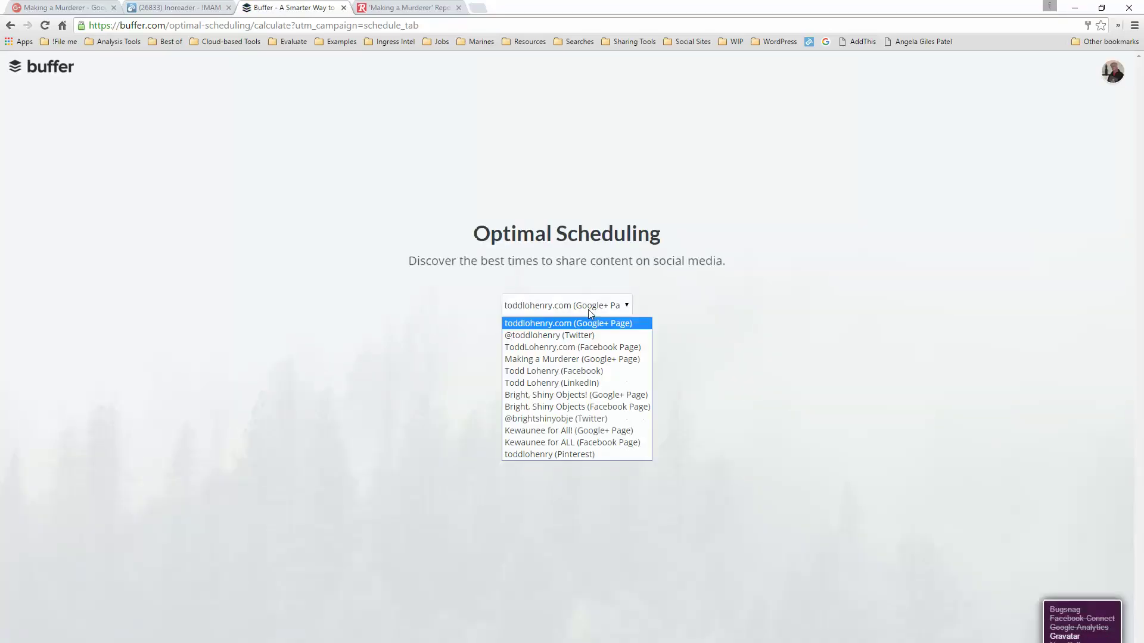
left_click(574, 359)
left_click(574, 373)
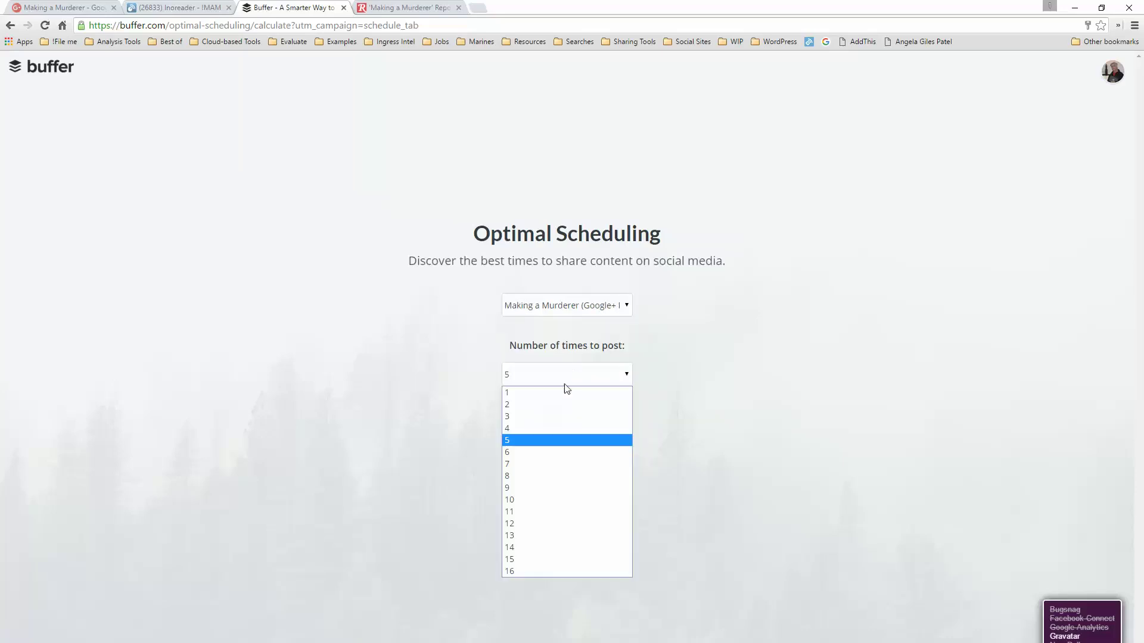
left_click(559, 416)
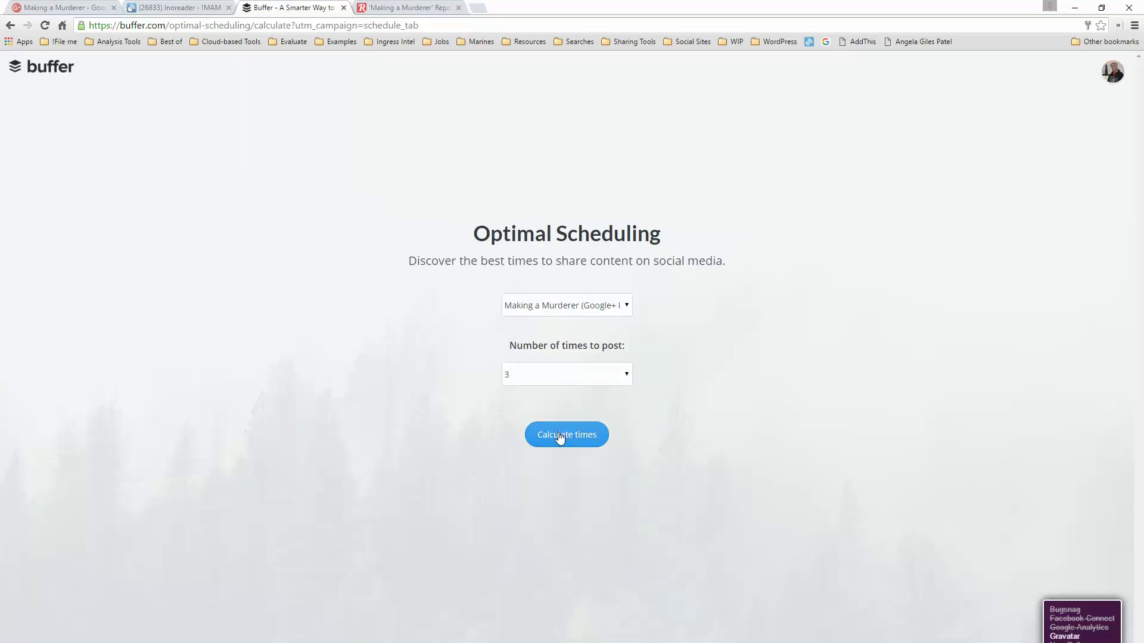
left_click(560, 433)
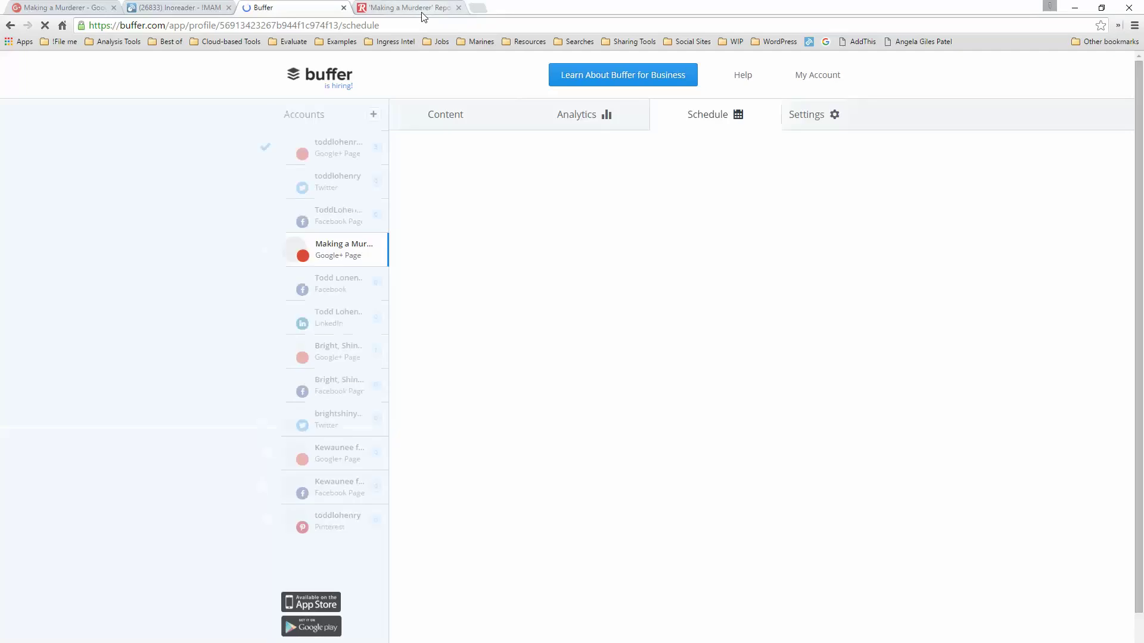
left_click(422, 12)
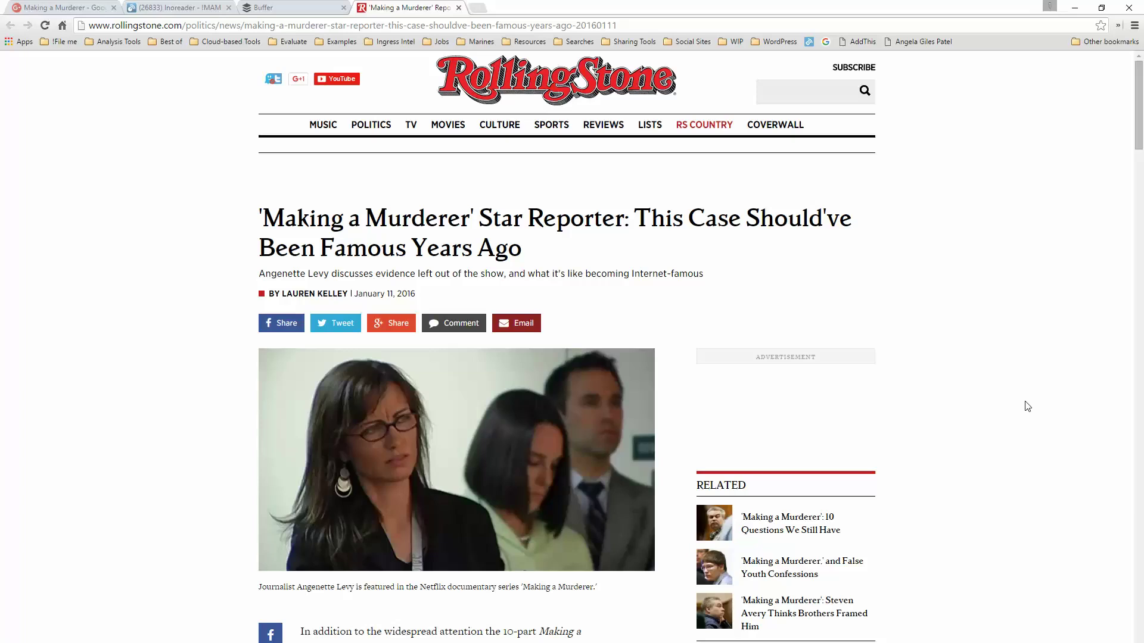
- Share the Rolling Stone article photo immediately to only the Making a Murderer Google+ page
scroll(1028, 406, "down", 4)
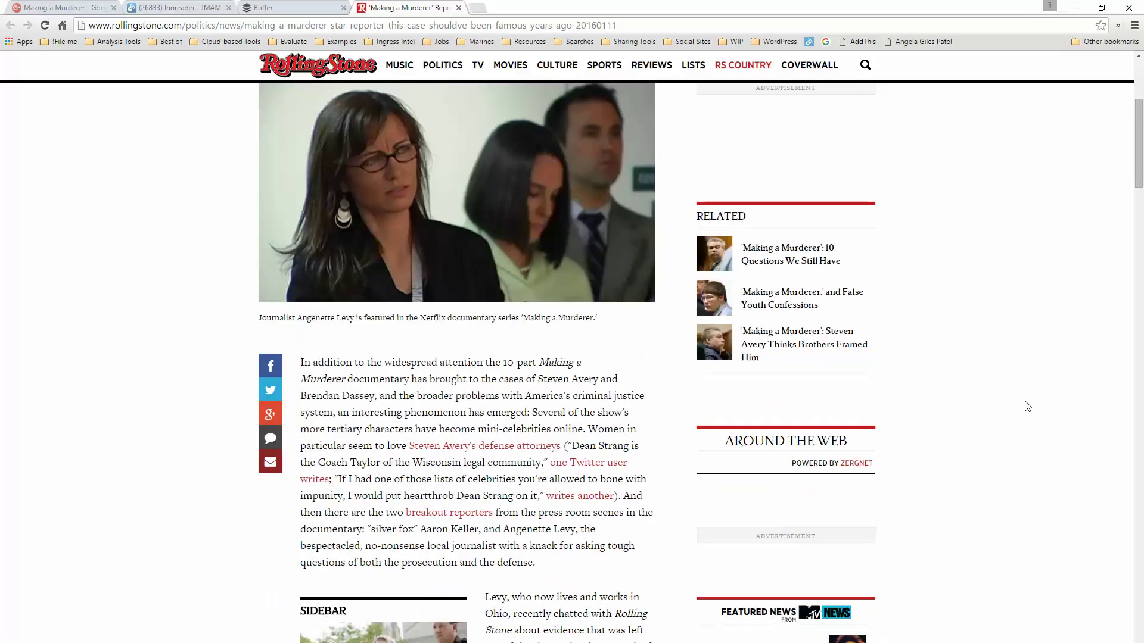
scroll(1027, 406, "up", 2)
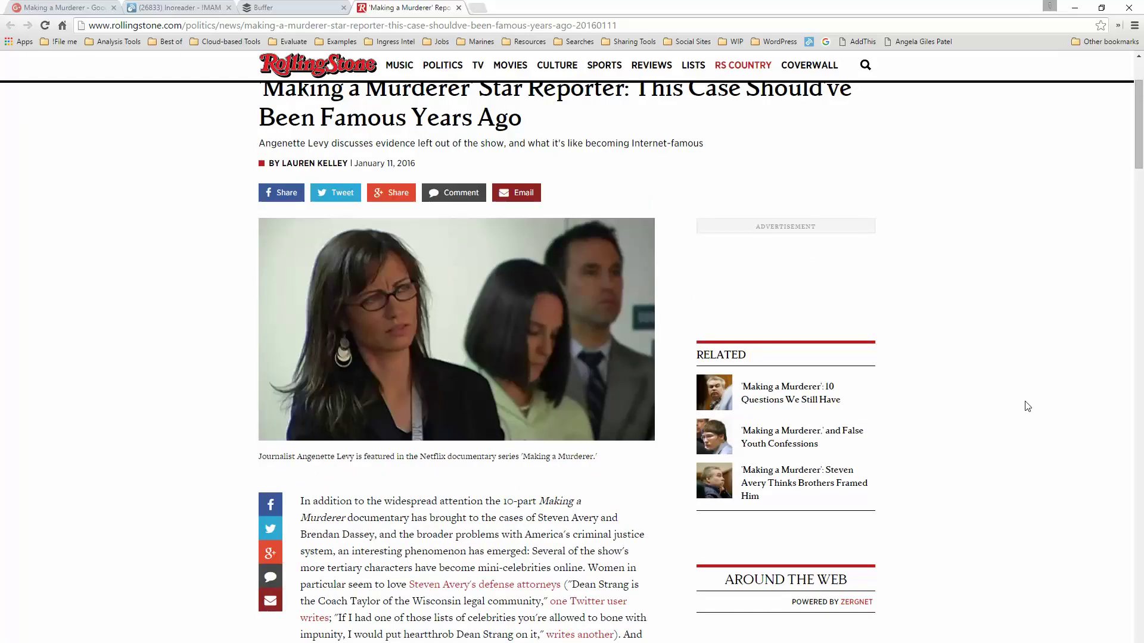
right_click(417, 331)
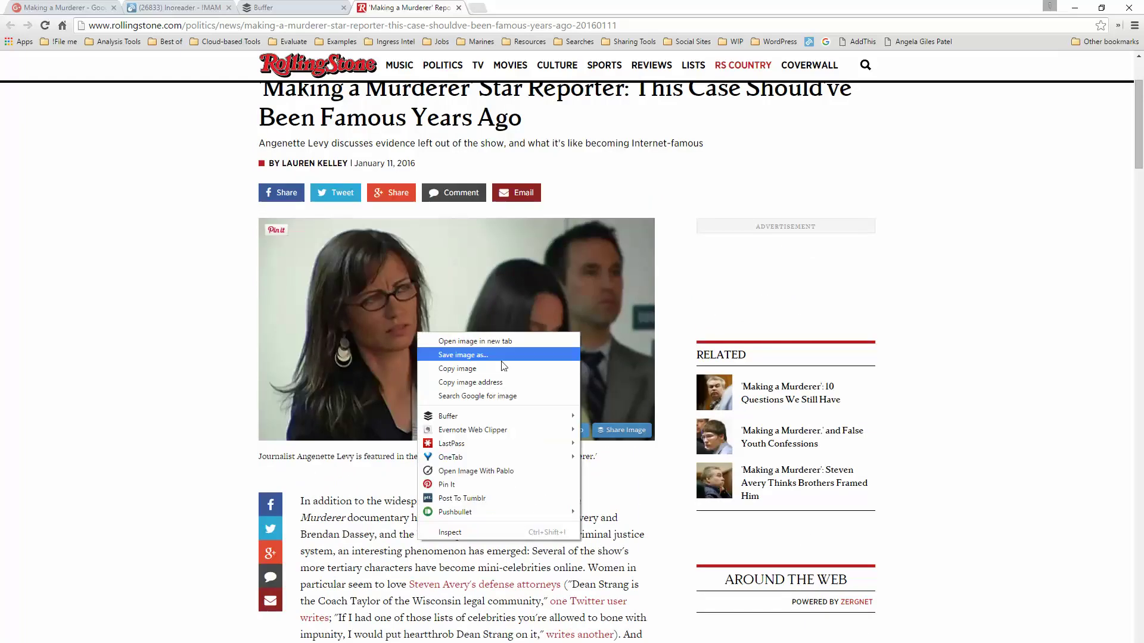
mouse_move(502, 419)
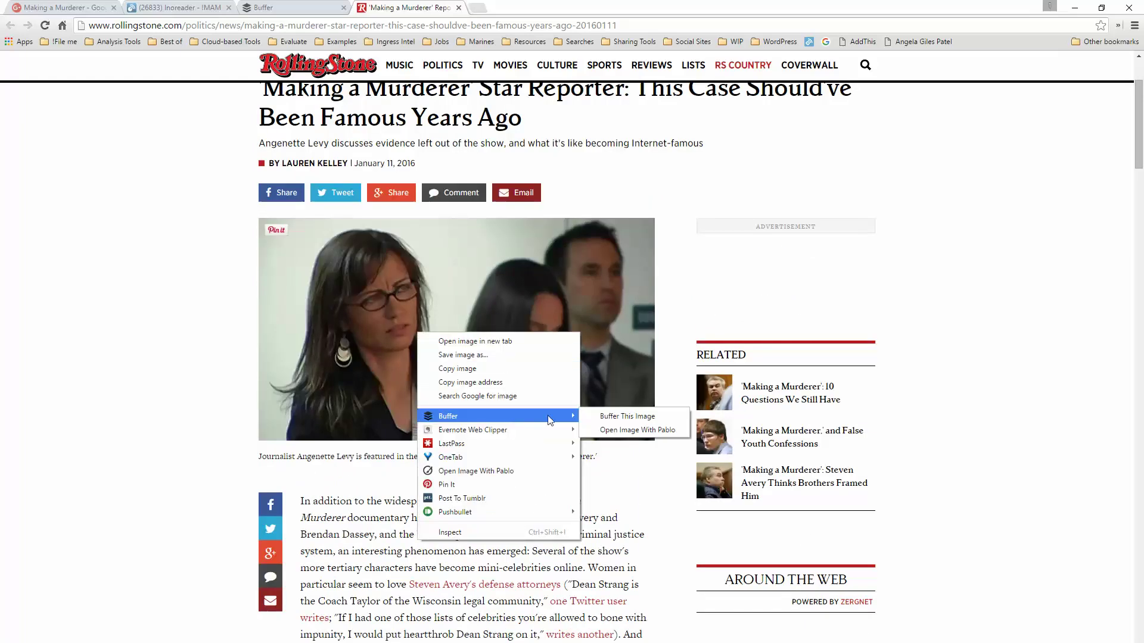
left_click(632, 416)
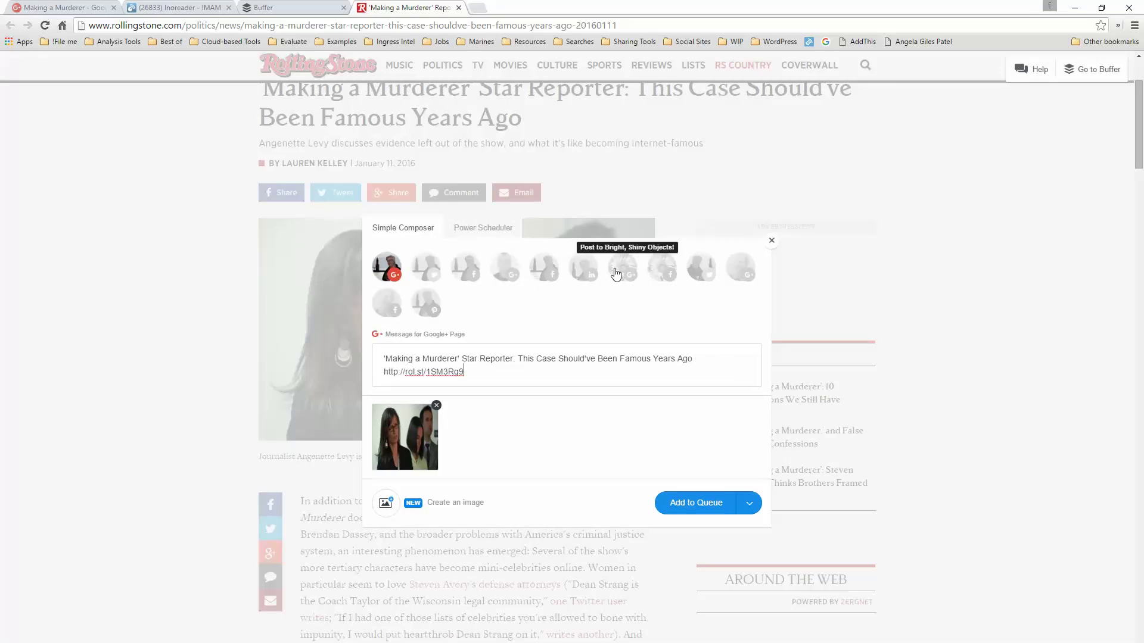
left_click(508, 271)
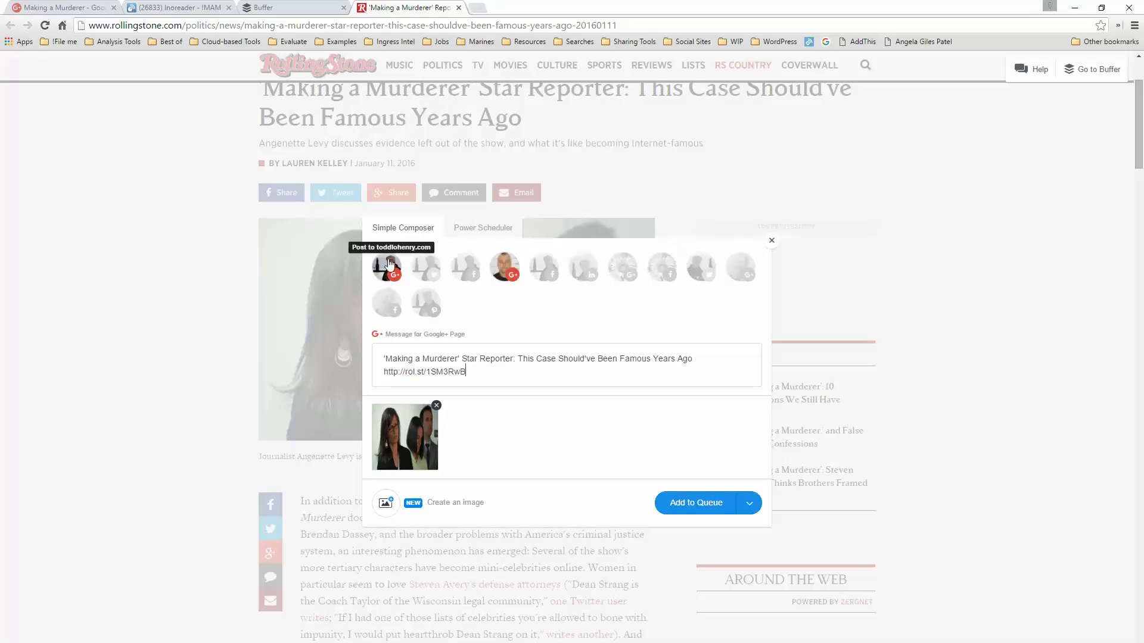
left_click(388, 264)
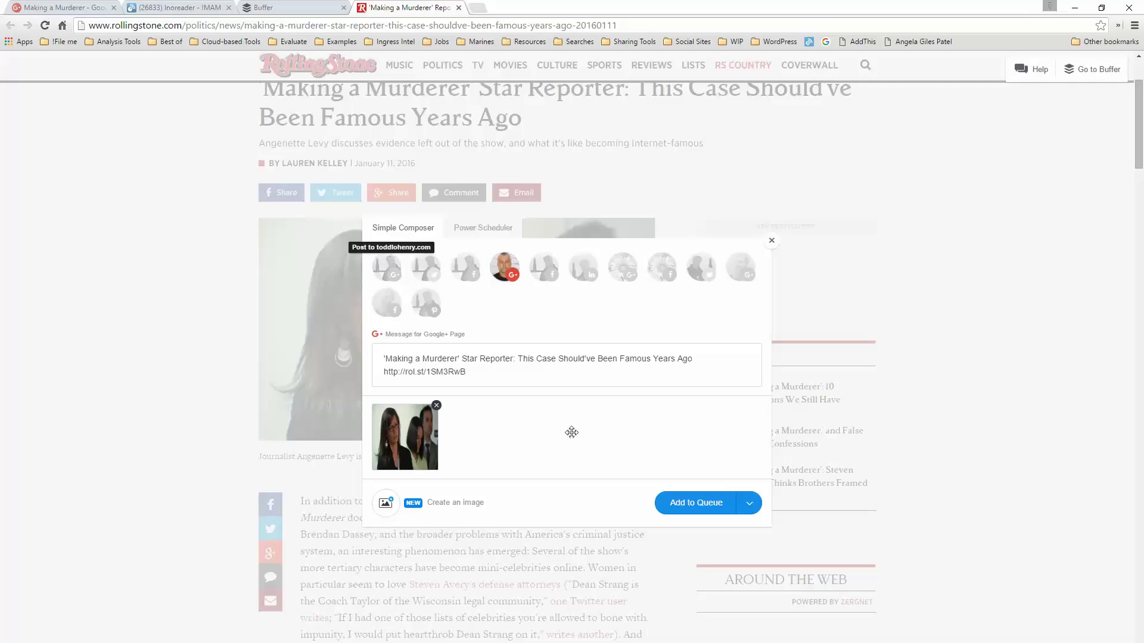
left_click(749, 505)
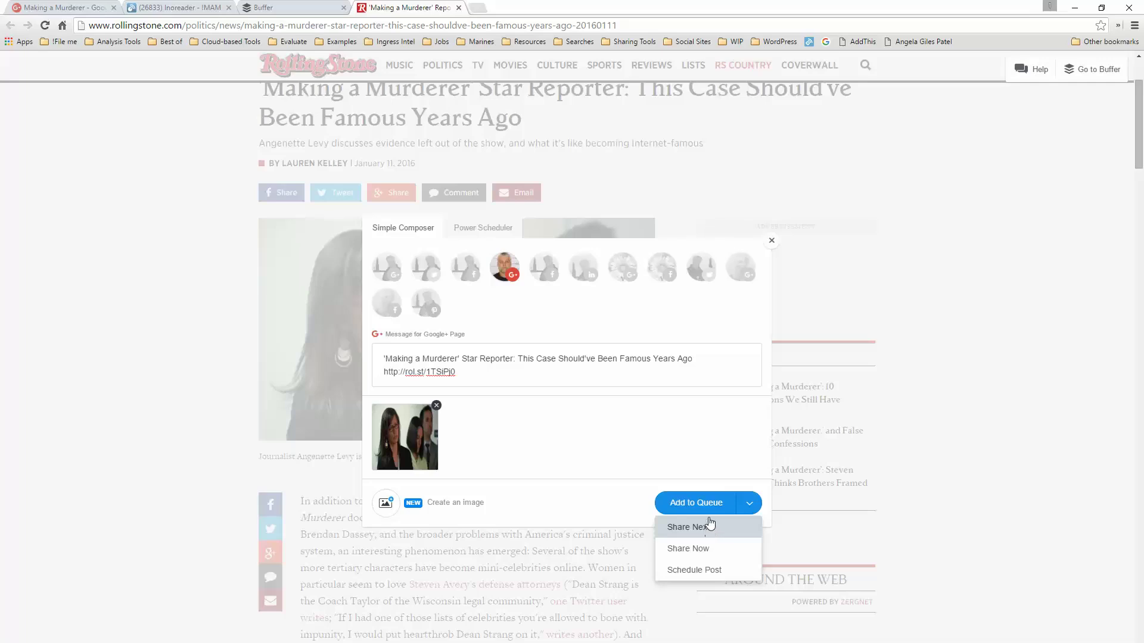
left_click(705, 549)
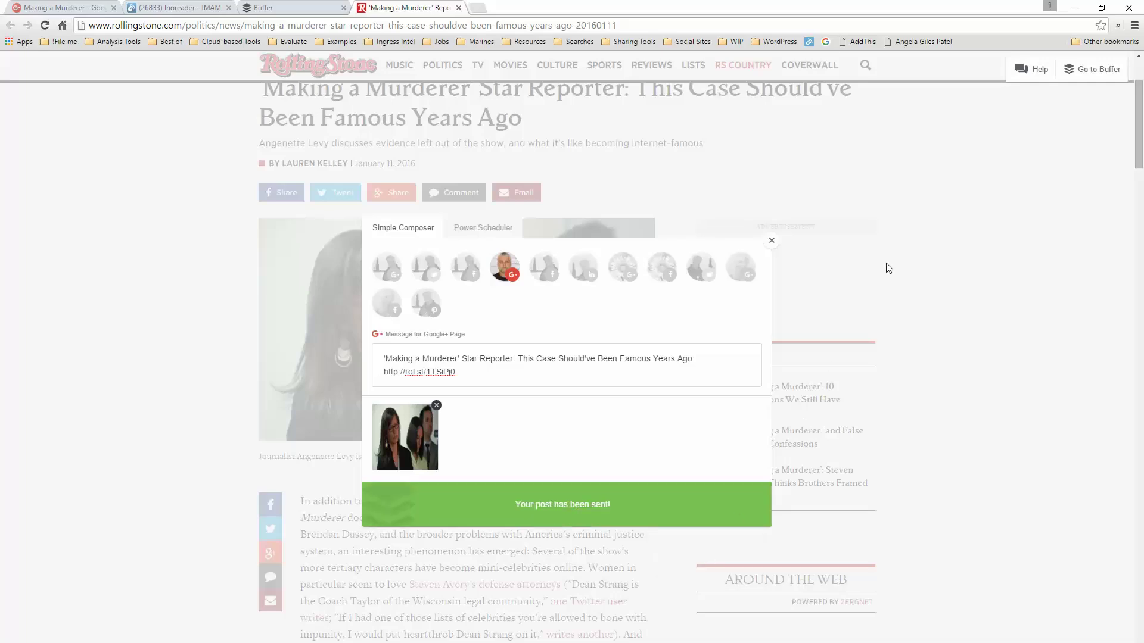
- Queue the selected paragraph about Levy's interview as a quote post to the Google+ page
scroll(888, 268, "down", 7)
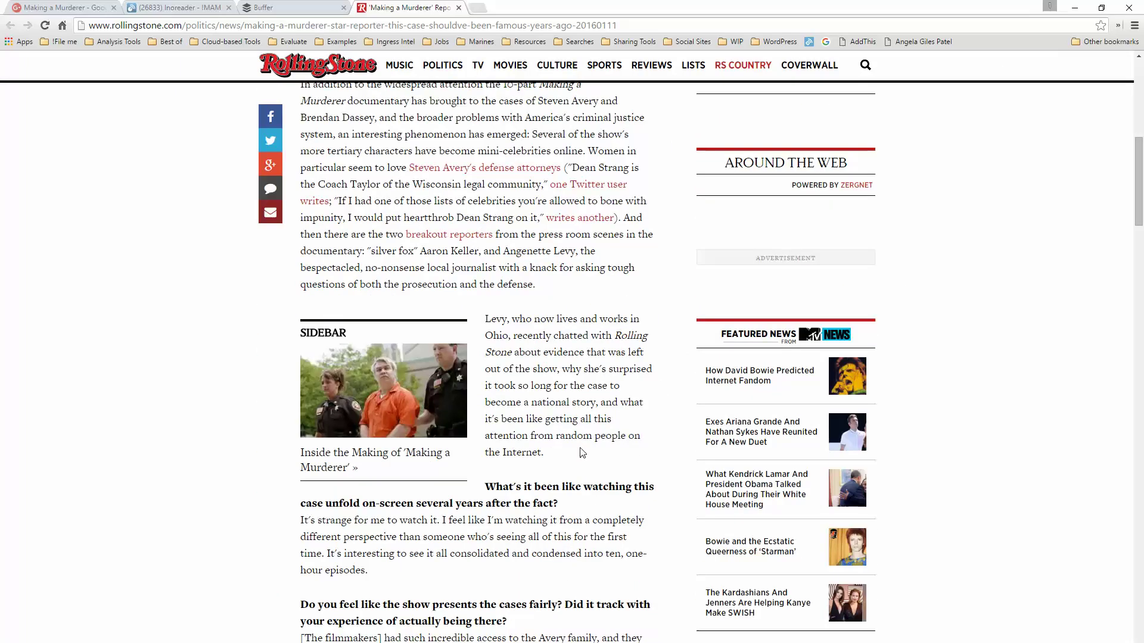
left_click_drag(575, 455, 484, 318)
right_click(532, 346)
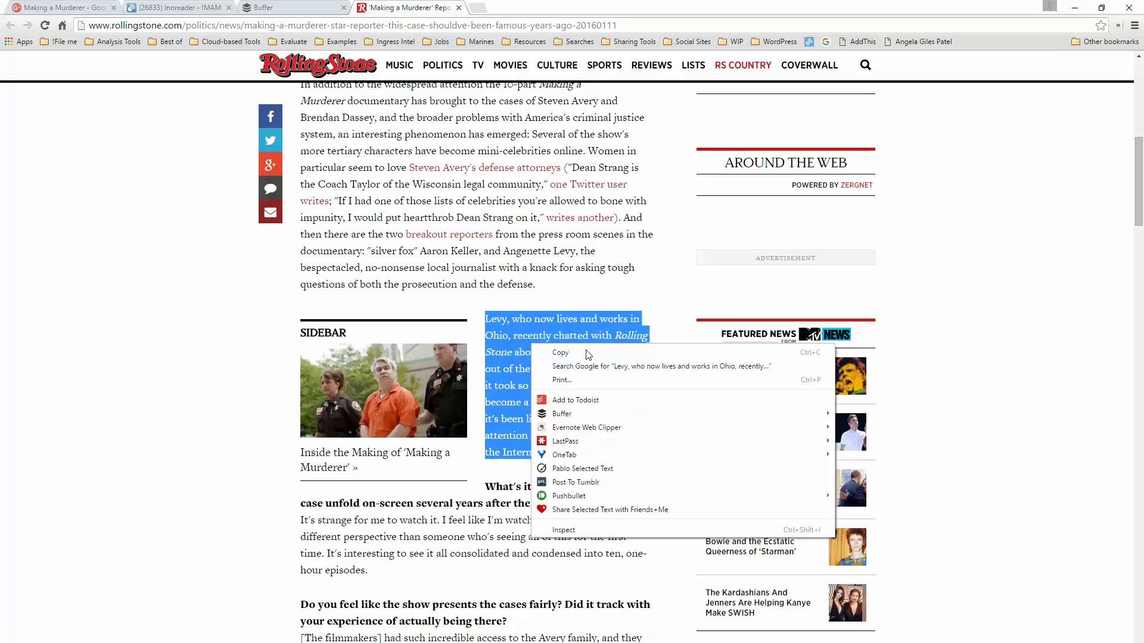
mouse_move(707, 415)
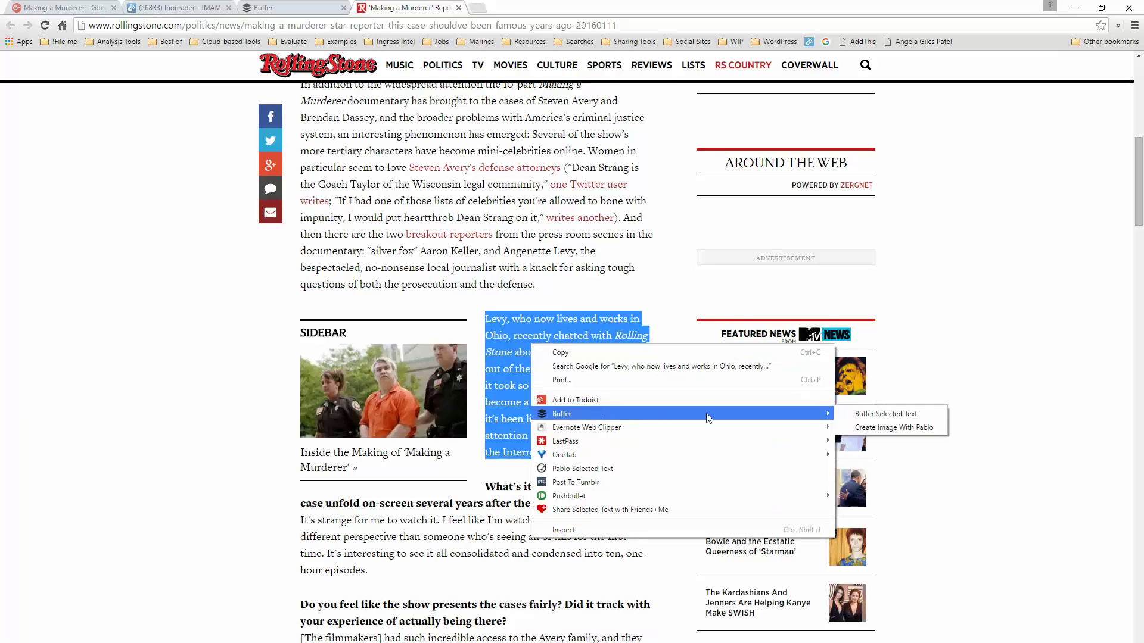
left_click(864, 415)
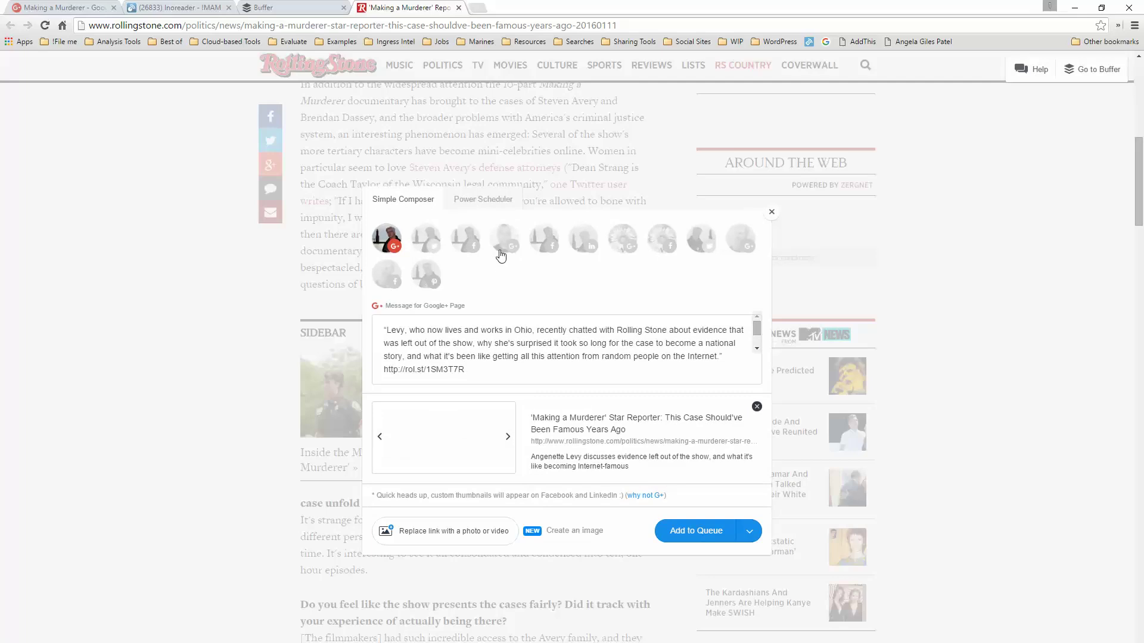
left_click(504, 255)
left_click(391, 250)
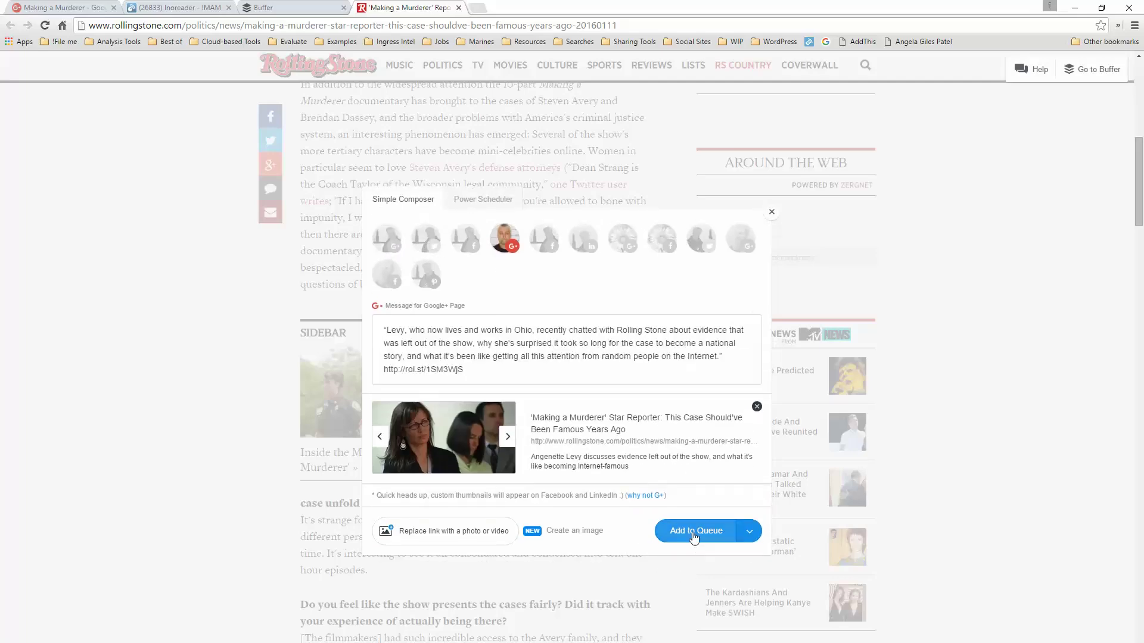
left_click(694, 535)
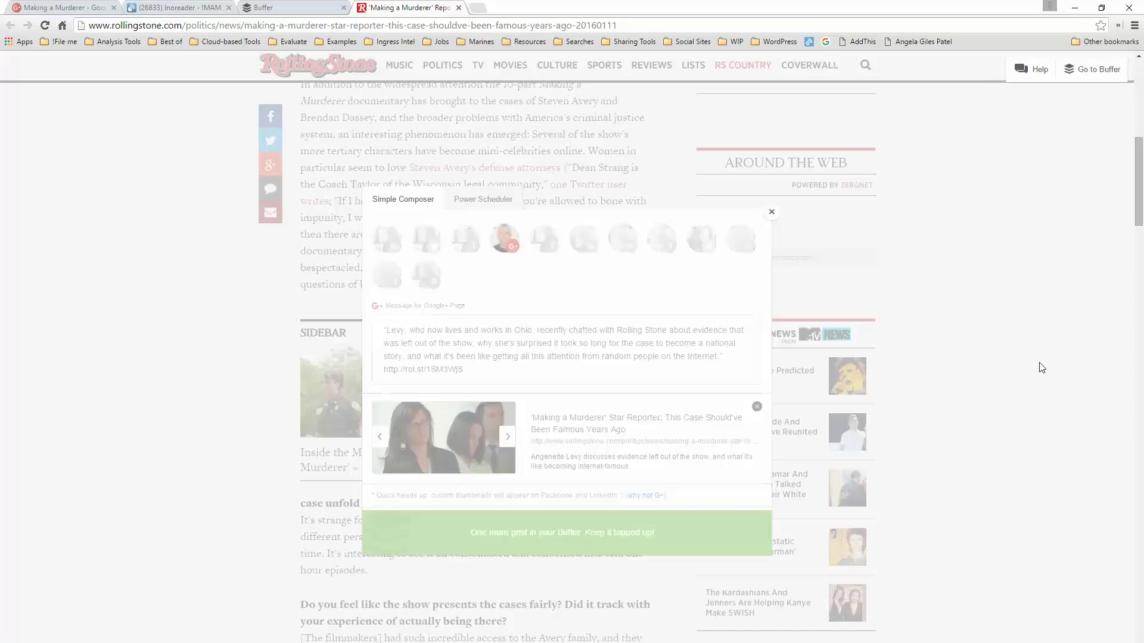
key("alt+Tab")
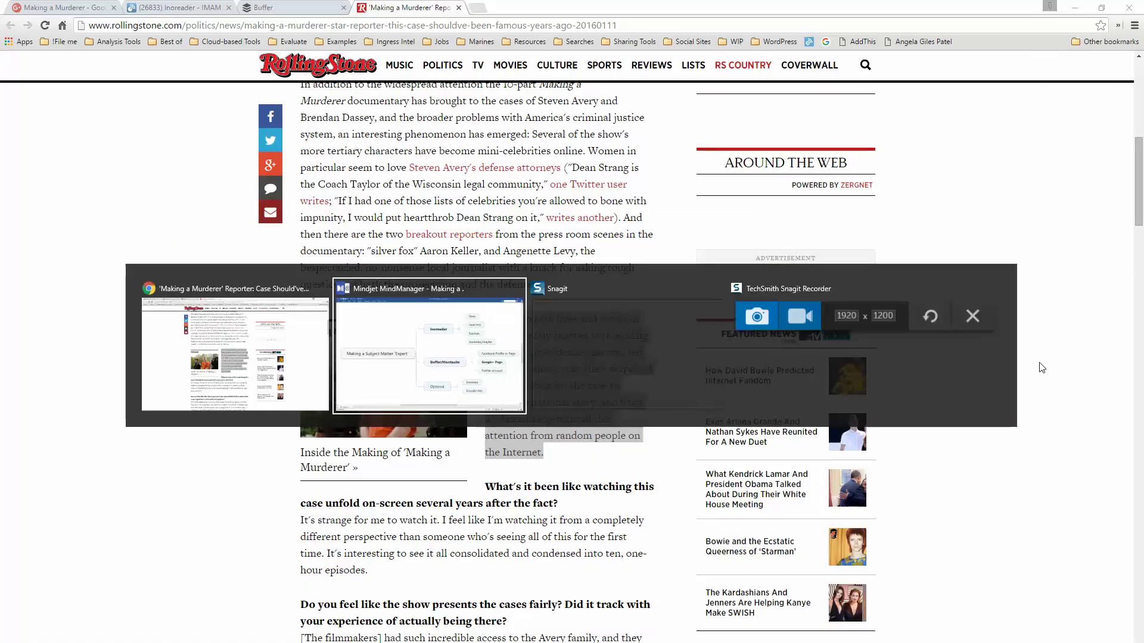